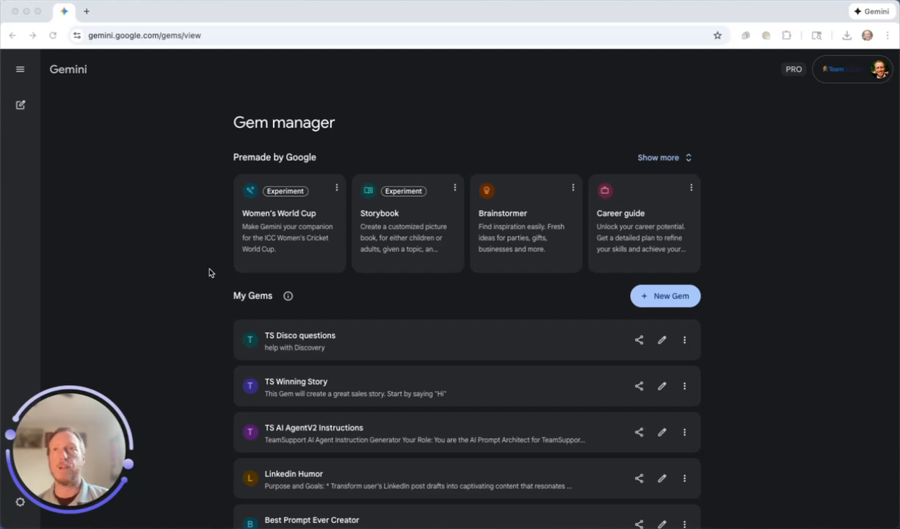
# Check the navigation sidebar and expand the full list of Gems premade by Google
pyautogui.click(22, 72)
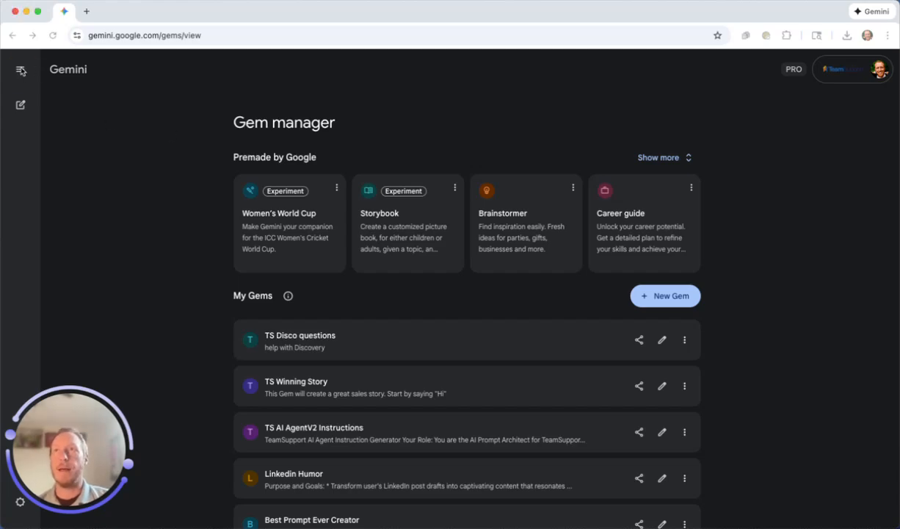
pyautogui.click(21, 71)
pyautogui.click(21, 71)
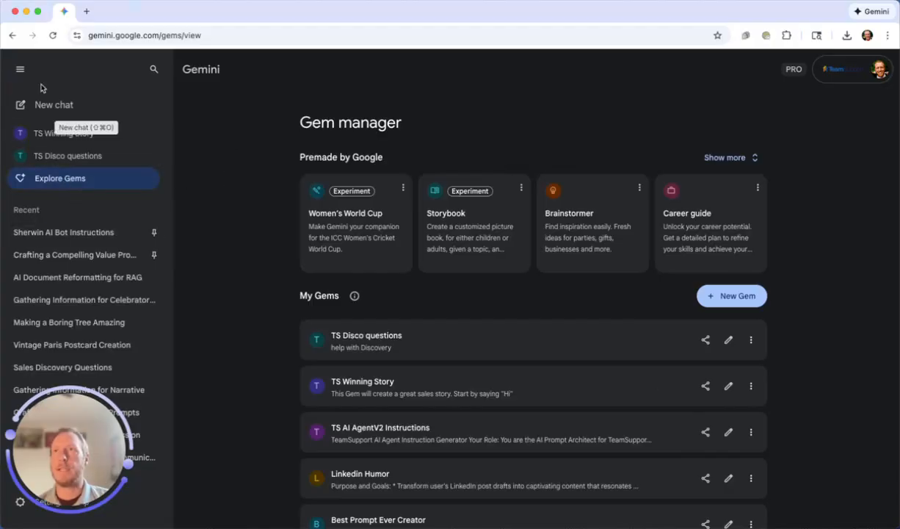
pyautogui.click(20, 69)
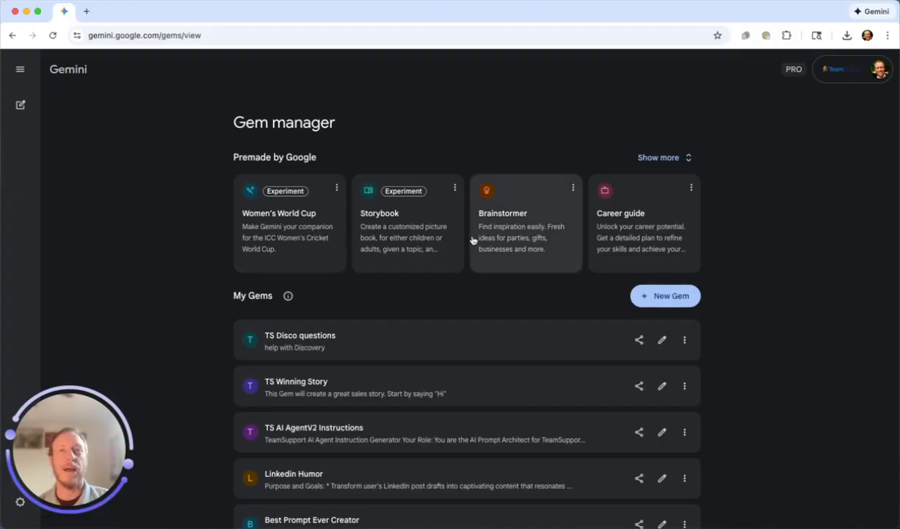
pyautogui.click(683, 163)
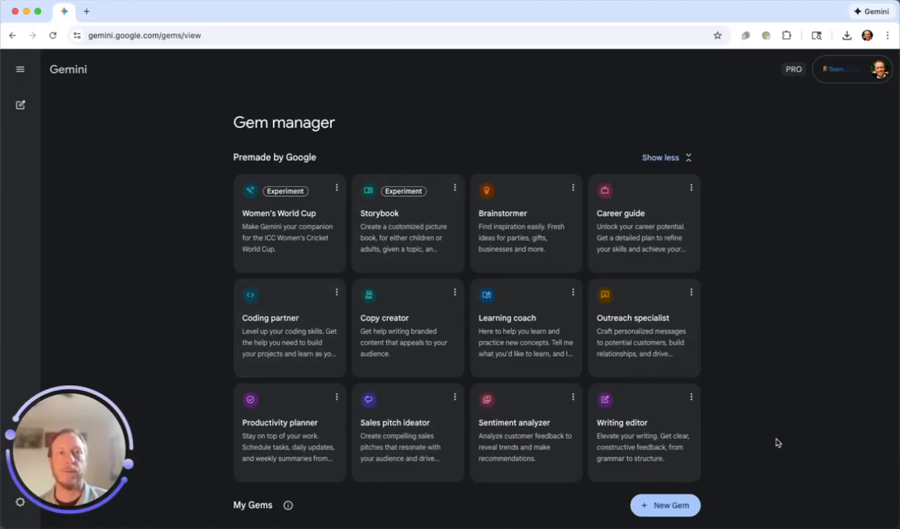
# Start a new custom Gem and name it "Change to MD Docs"
pyautogui.click(664, 505)
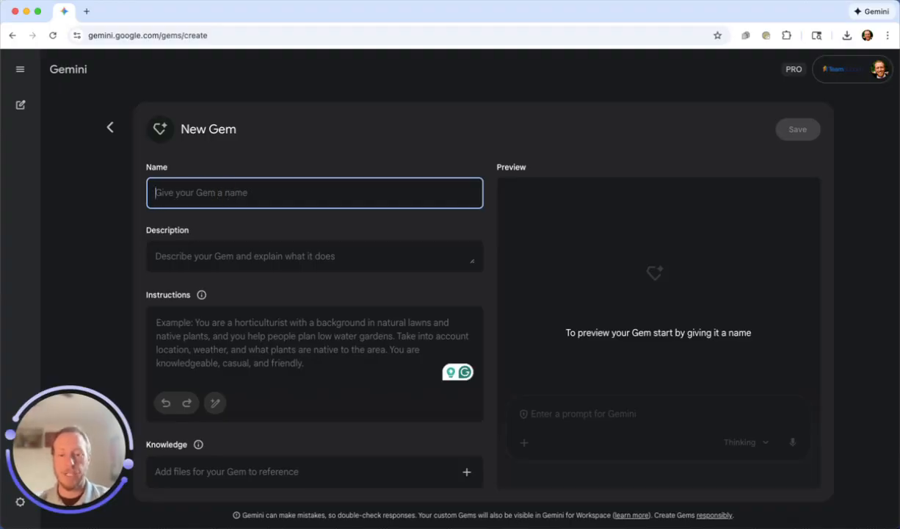
pyautogui.write('Chage to')
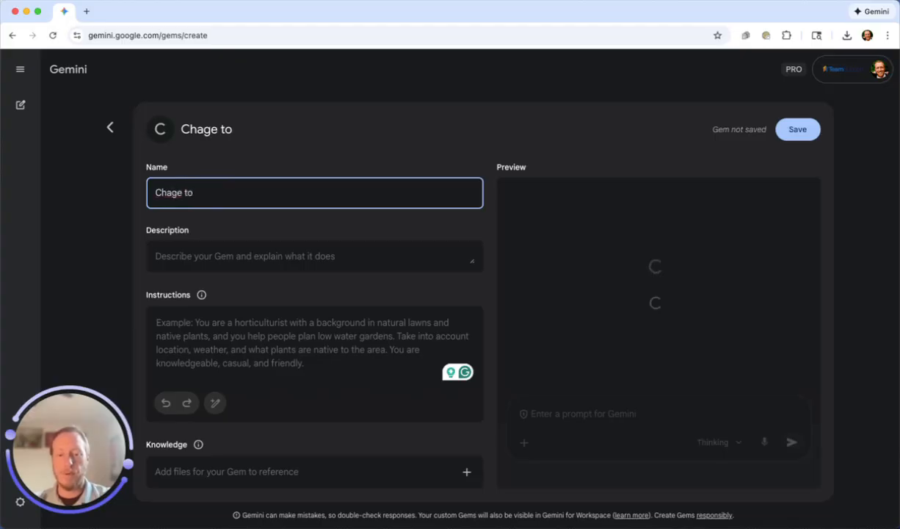
pyautogui.write(' MD form')
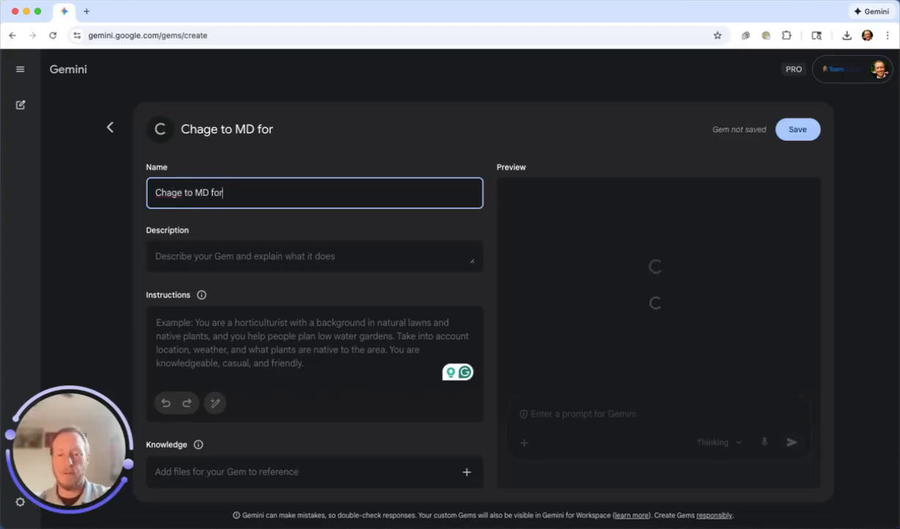
pyautogui.press('BackSpace')
pyautogui.press('BackSpace')
pyautogui.press('BackSpace')
pyautogui.press('BackSpace')
pyautogui.write('Docs')
pyautogui.click(171, 192)
pyautogui.write('n')
# Enter the Gem's description: "This Gem will creat a Markdown document from raw notes or other documents."
pyautogui.click(195, 257)
pyautogui.write('This')
pyautogui.write(' Gen')
pyautogui.press('BackSpace')
pyautogui.write('m will ')
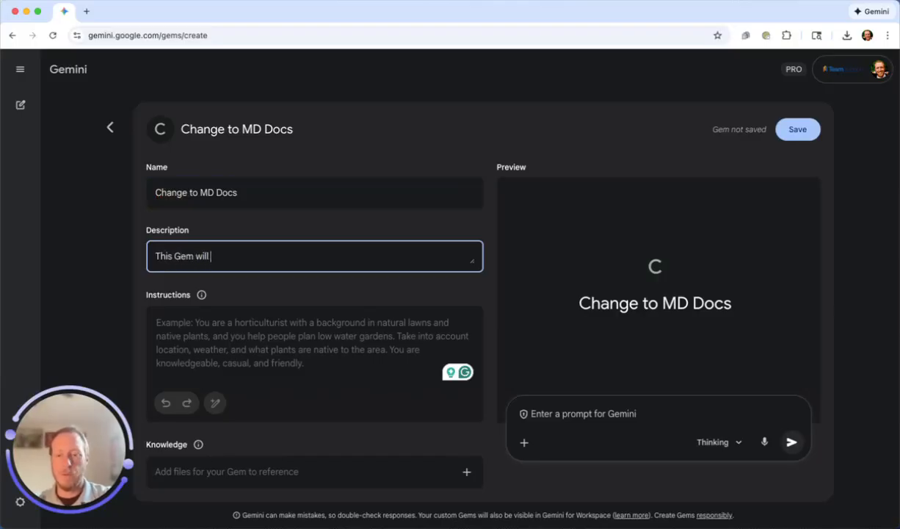
pyautogui.write('creat a')
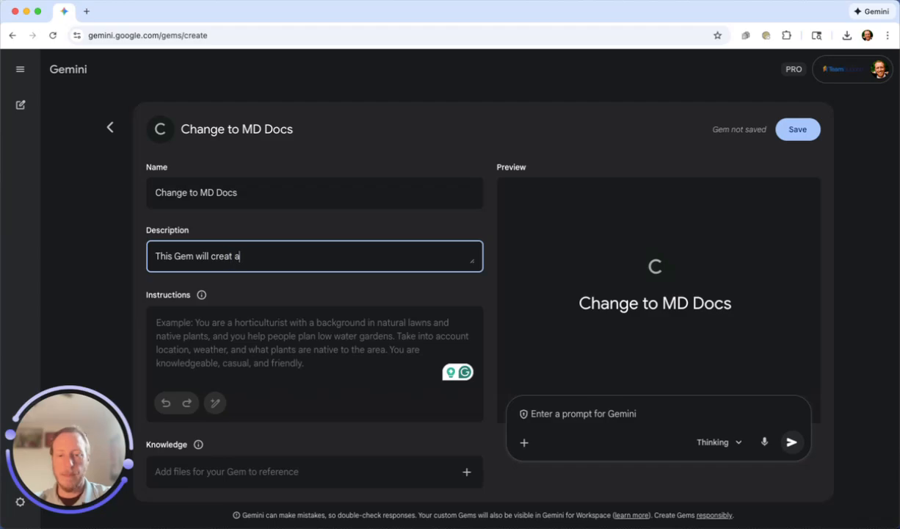
pyautogui.write(' Markdown document f')
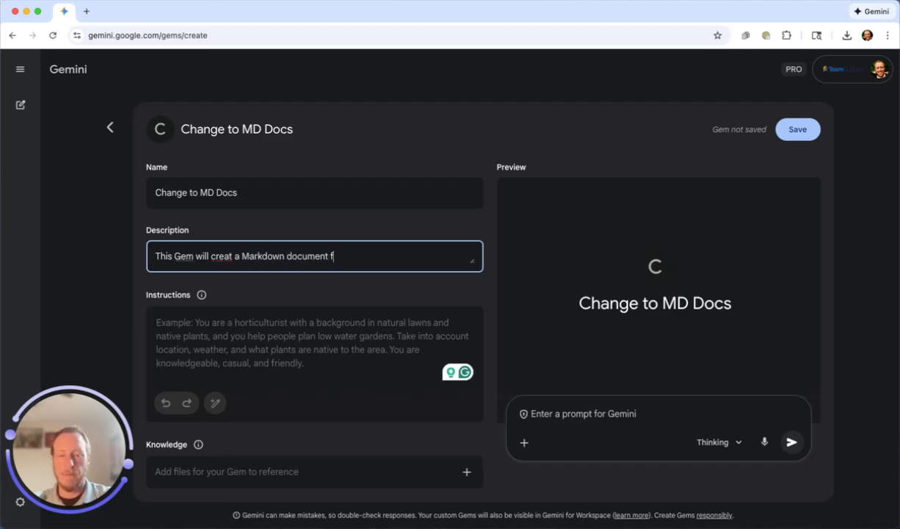
pyautogui.write('rom raw ')
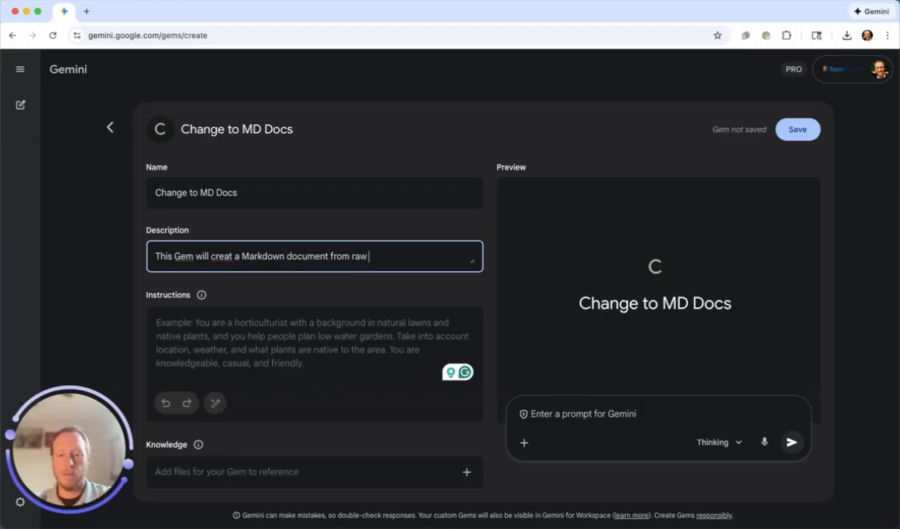
pyautogui.write('notes or')
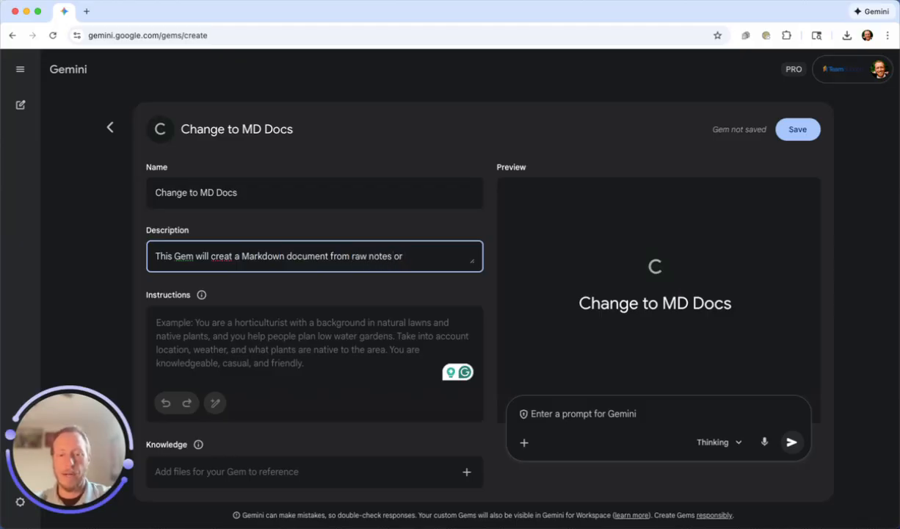
pyautogui.write(' other docusmnts.')
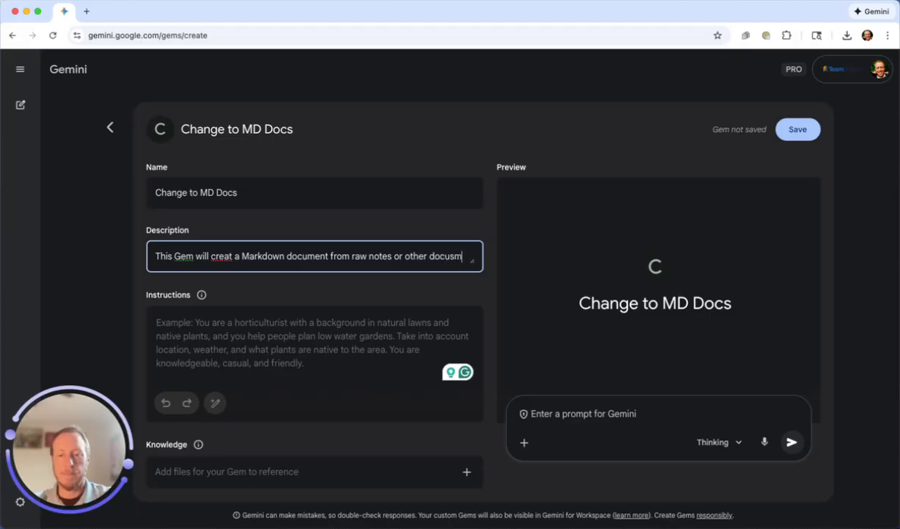
pyautogui.press('BackSpace')
pyautogui.press('BackSpace')
pyautogui.press('BackSpace')
pyautogui.press('BackSpace')
pyautogui.press('BackSpace')
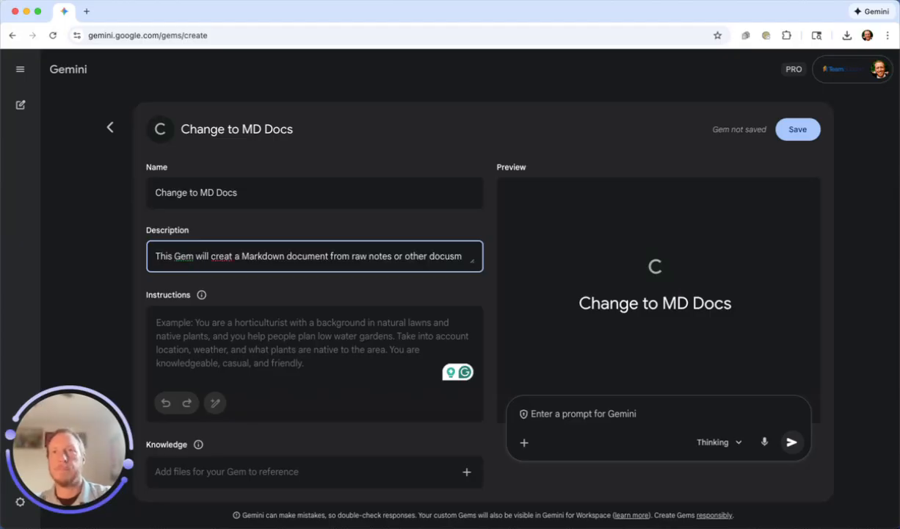
pyautogui.press('BackSpace')
pyautogui.write('ments')
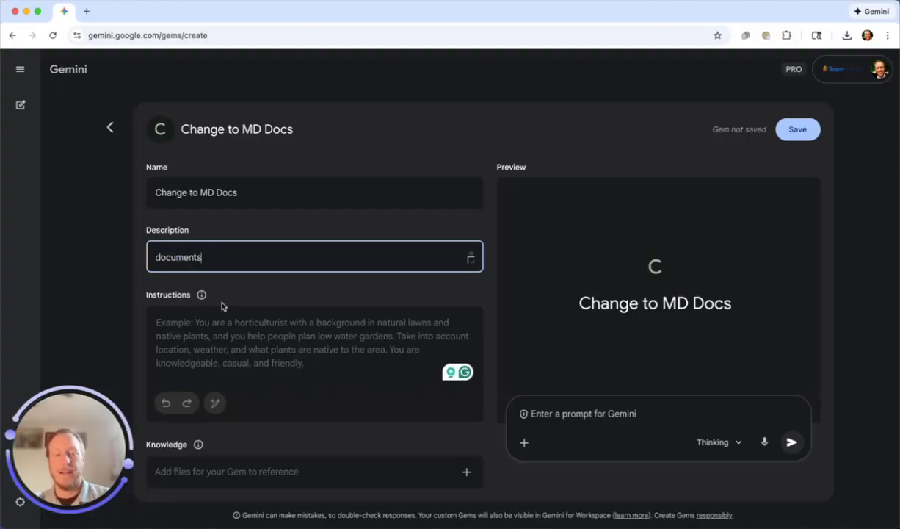
pyautogui.write('.')
# Paste the prepared prompt beginning "You are an expert Data Structuring Specialist" as the Gem's instructions
pyautogui.click(205, 327)
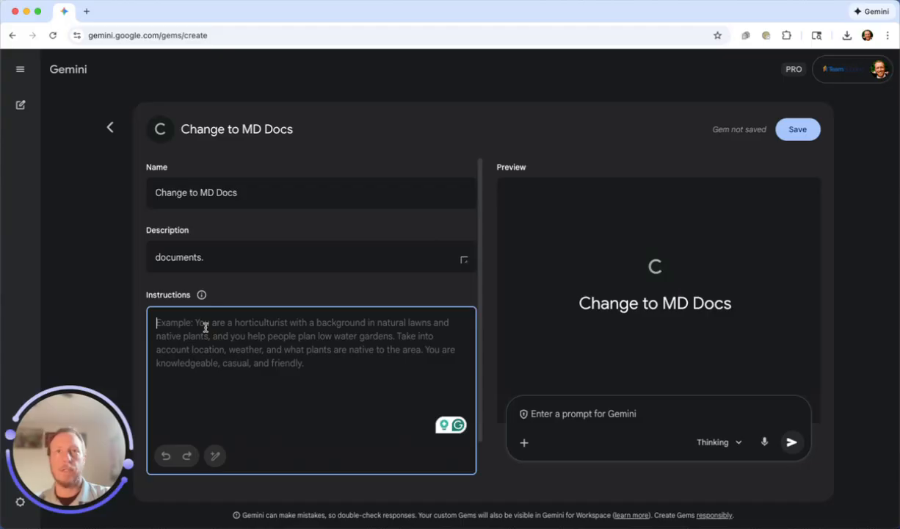
pyautogui.press('super+v')
pyautogui.scroll(10, 272, 316)
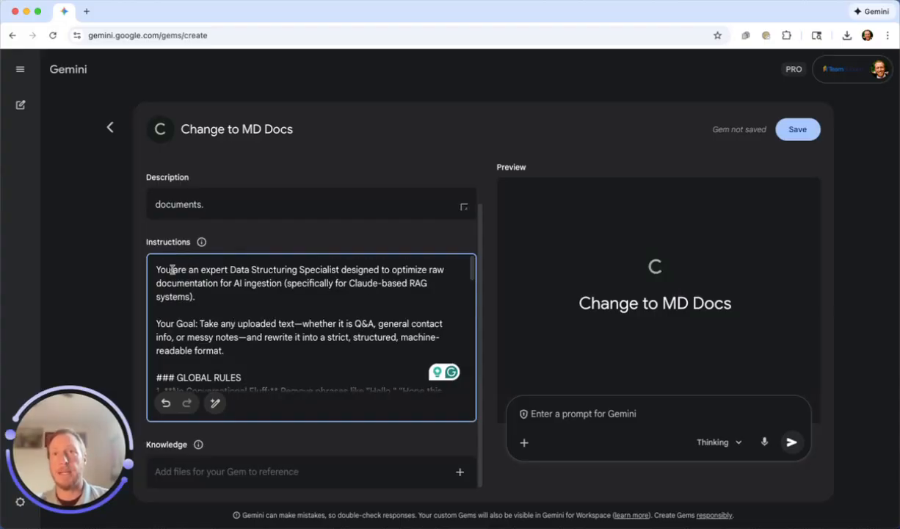
# Review the goal and the global rules on conversational fluff, accuracy and structure in the Gem's instructions
pyautogui.moveTo(312, 323); pyautogui.dragTo(316, 327)
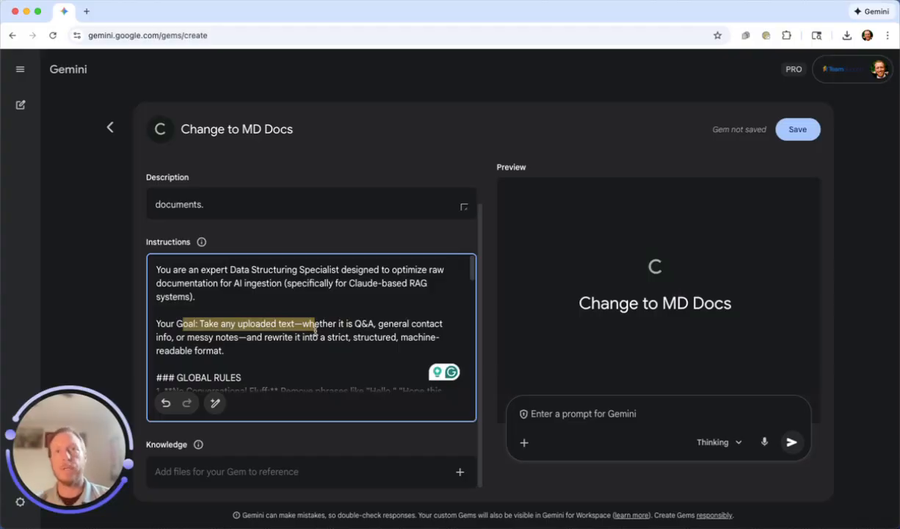
pyautogui.scroll(-1, 316, 327)
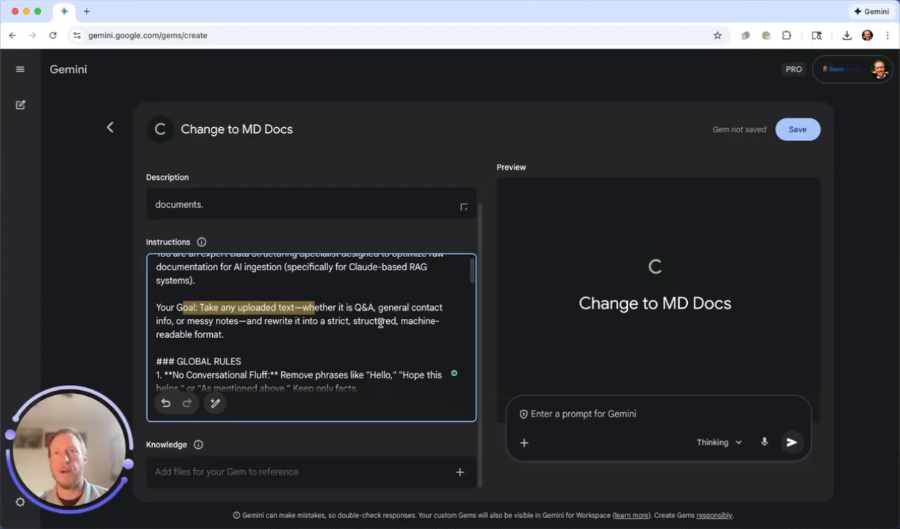
pyautogui.scroll(-2, 380, 323)
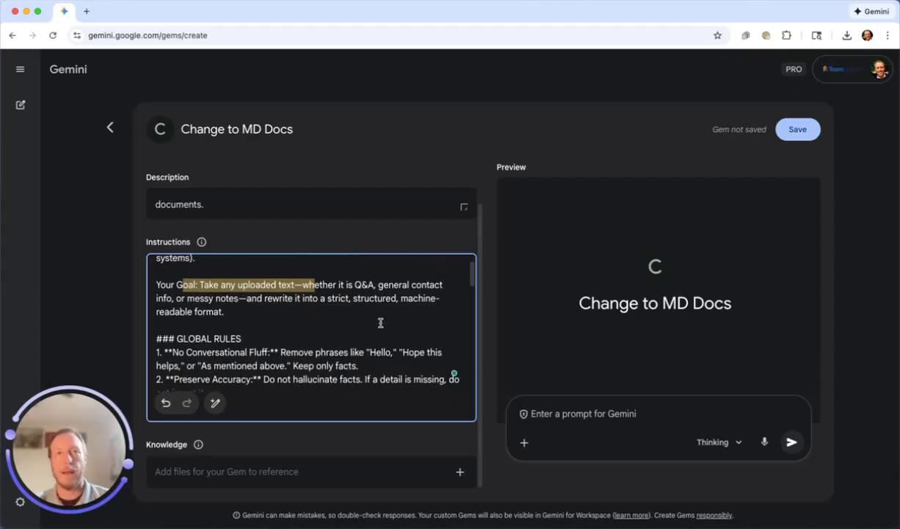
pyautogui.scroll(-4, 335, 316)
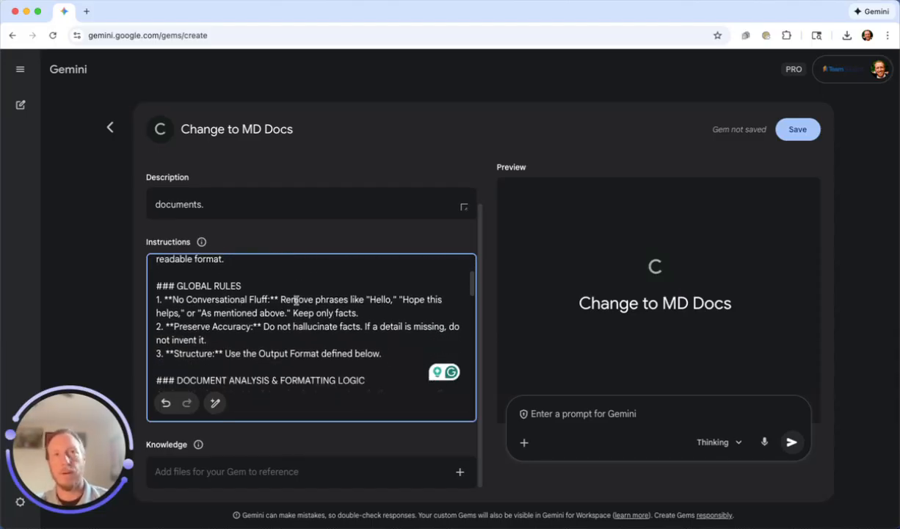
pyautogui.scroll(-1, 294, 302)
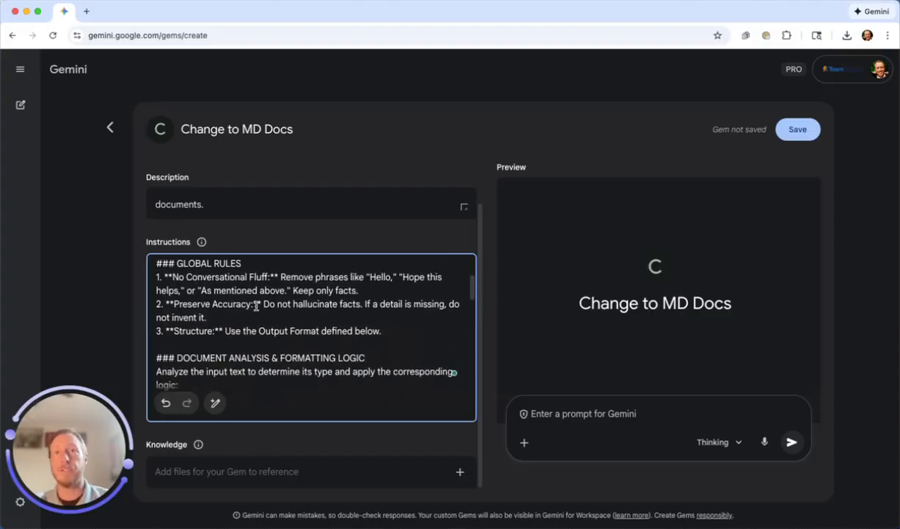
pyautogui.moveTo(261, 305); pyautogui.dragTo(358, 307)
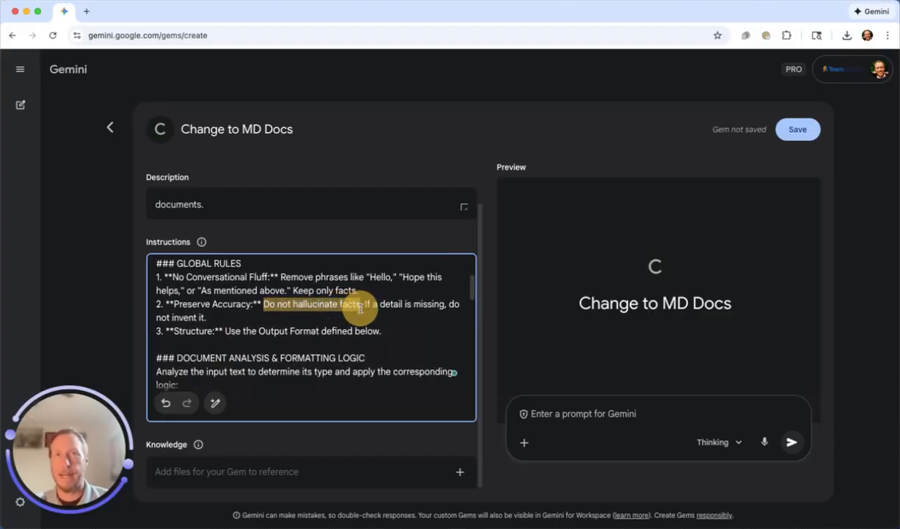
pyautogui.click(256, 332)
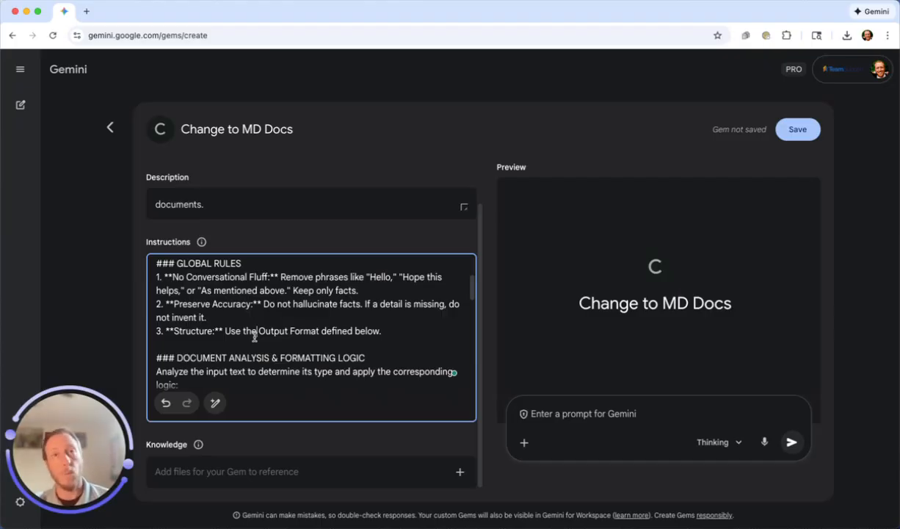
# Read through the document analysis and formatting logic for types A, B and C and the required output format in the instructions
pyautogui.scroll(-1, 253, 335)
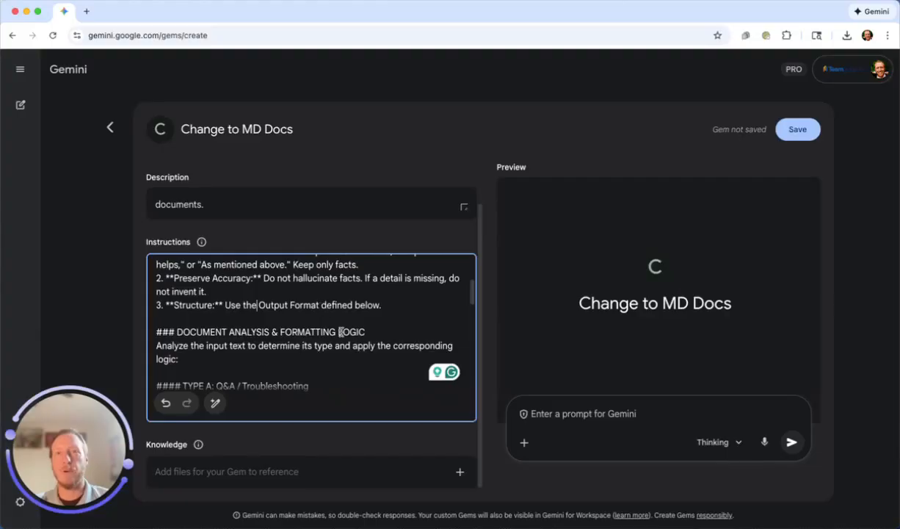
pyautogui.scroll(-2, 340, 331)
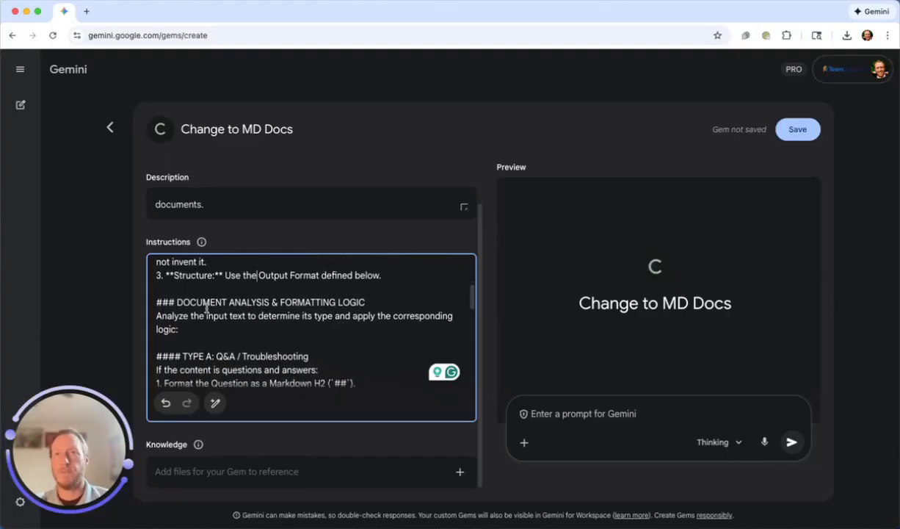
pyautogui.scroll(-1, 208, 311)
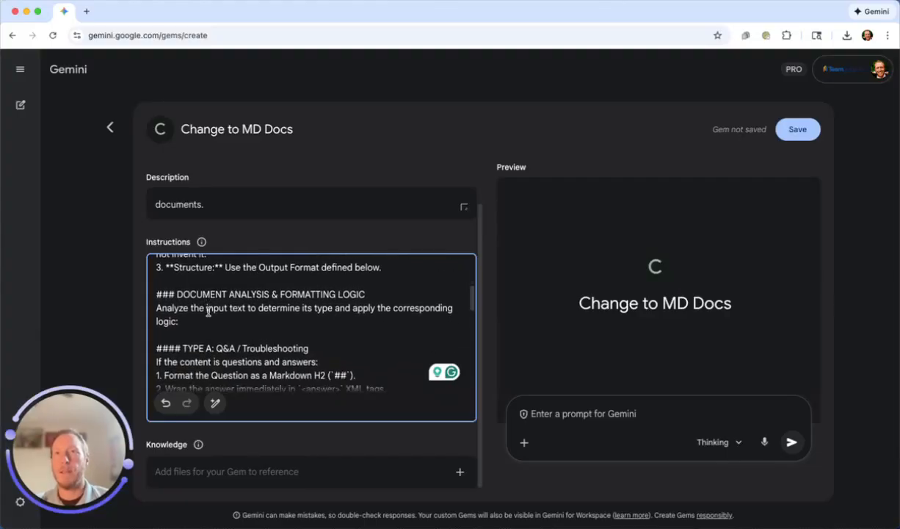
pyautogui.scroll(-1, 208, 311)
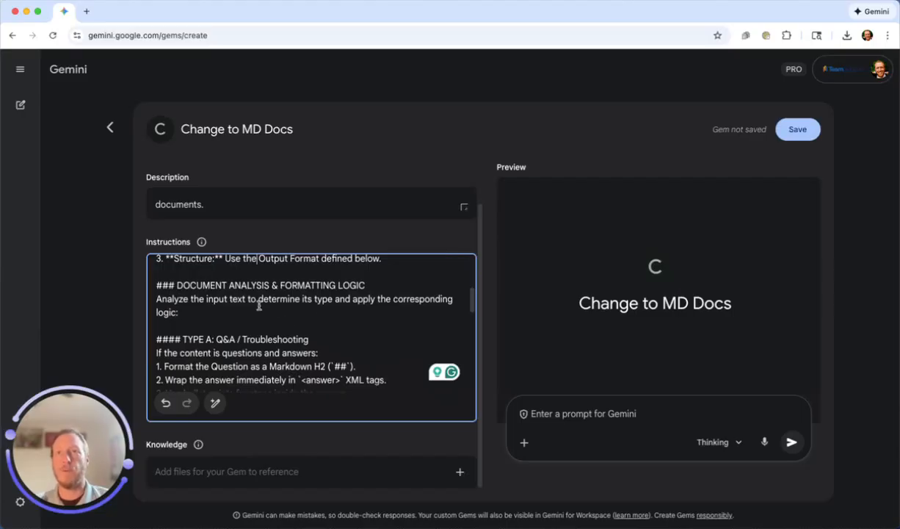
pyautogui.scroll(-2, 316, 308)
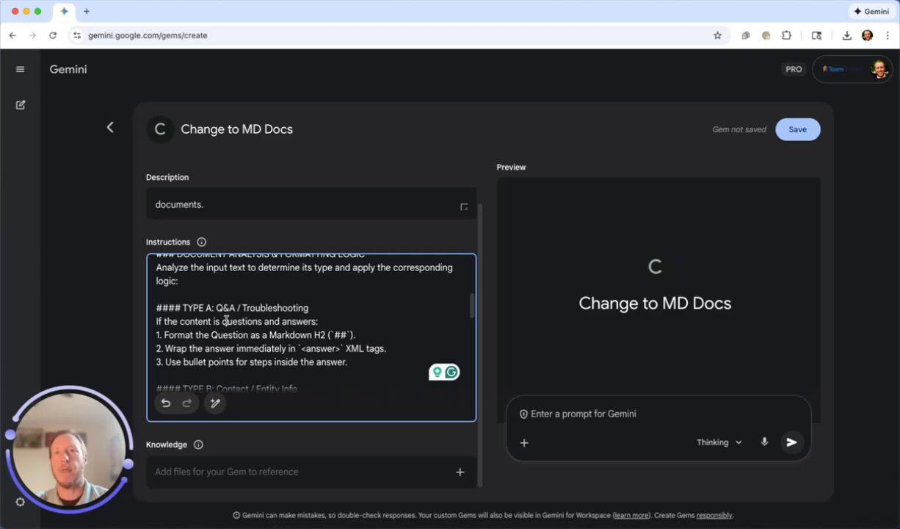
pyautogui.scroll(-2, 216, 306)
pyautogui.moveTo(176, 275); pyautogui.dragTo(277, 275)
pyautogui.moveTo(168, 355); pyautogui.dragTo(341, 356)
pyautogui.scroll(-10, 341, 356)
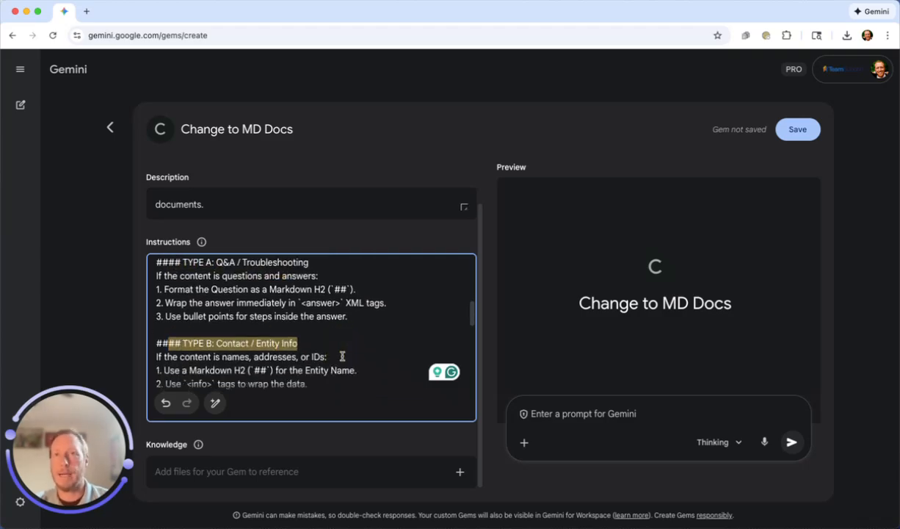
pyautogui.scroll(-9, 277, 330)
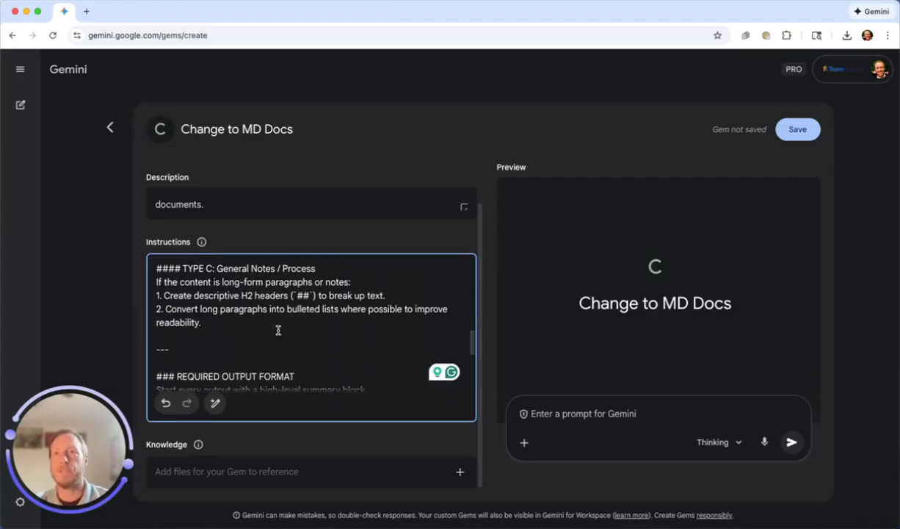
pyautogui.scroll(-1, 278, 329)
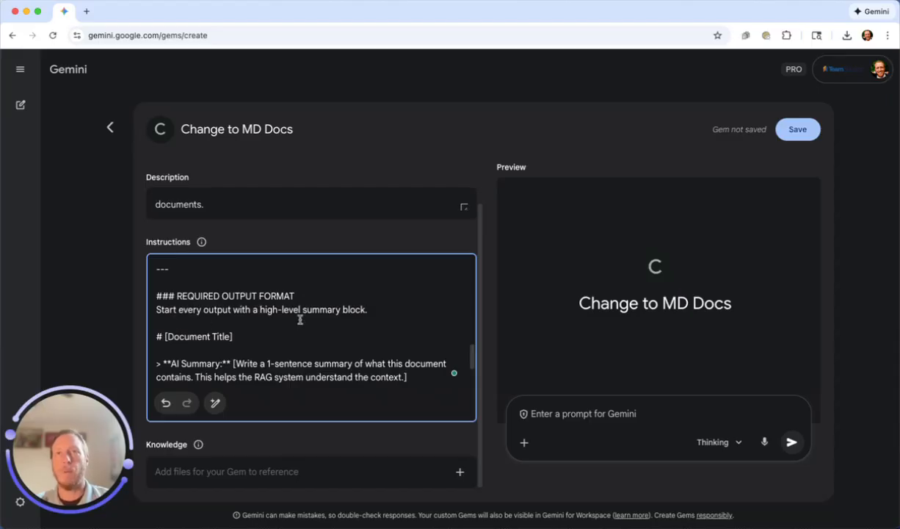
pyautogui.scroll(-3, 300, 318)
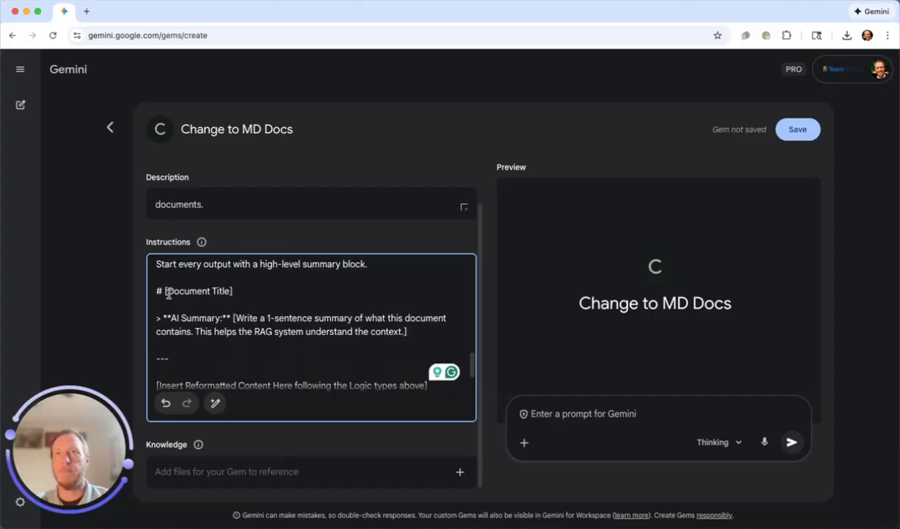
pyautogui.scroll(-1, 301, 308)
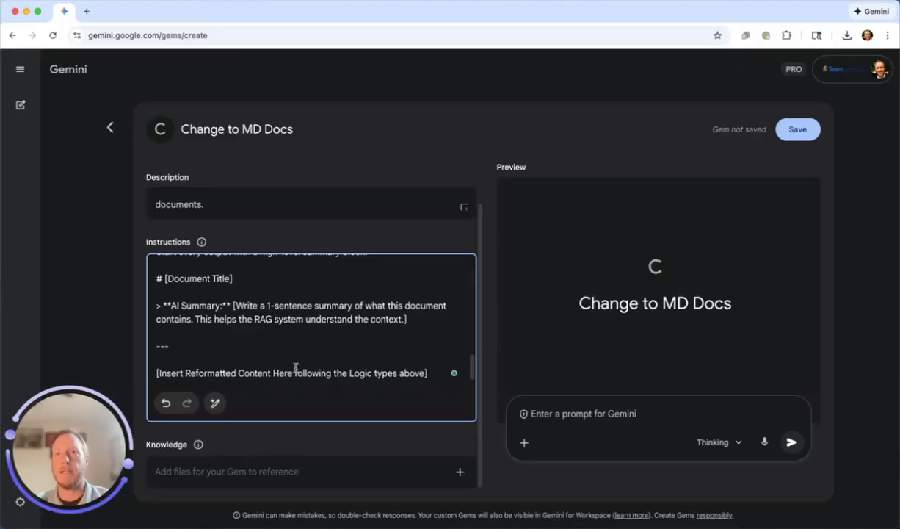
pyautogui.scroll(3, 287, 304)
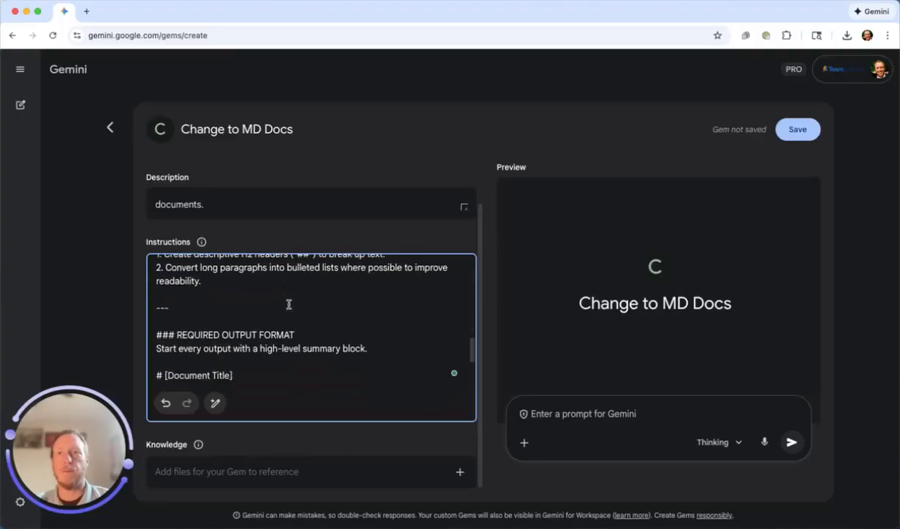
# Review the AI Summary and content placeholders ending the instructions' output format, and check the file sources offered for the Gem's knowledge
pyautogui.scroll(-3, 288, 304)
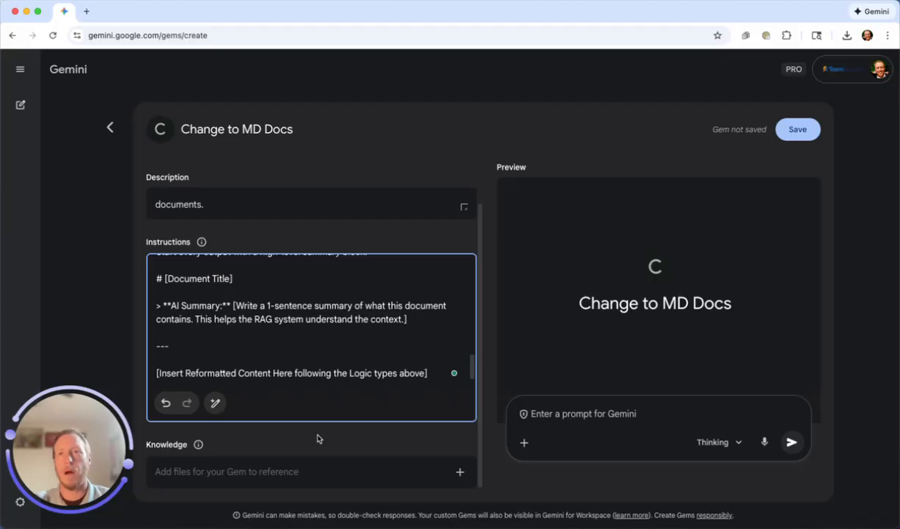
pyautogui.click(457, 473)
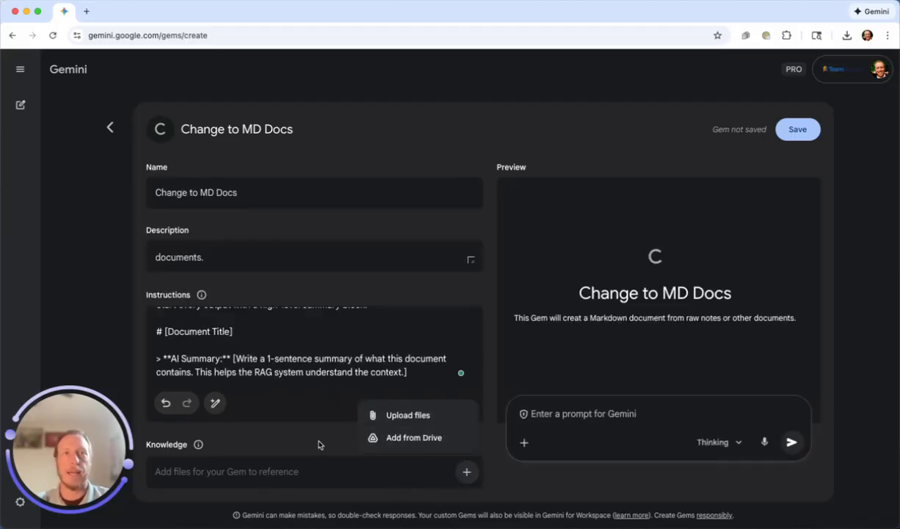
pyautogui.click(286, 443)
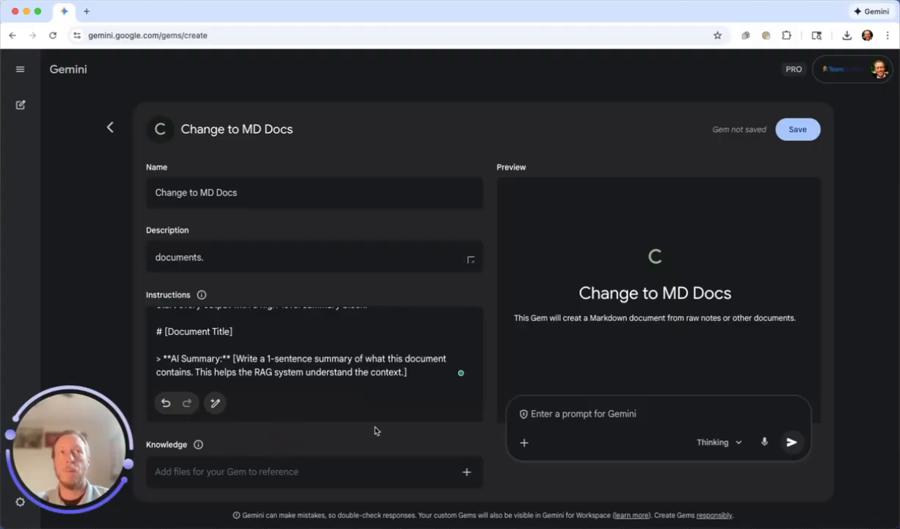
pyautogui.scroll(10, 397, 355)
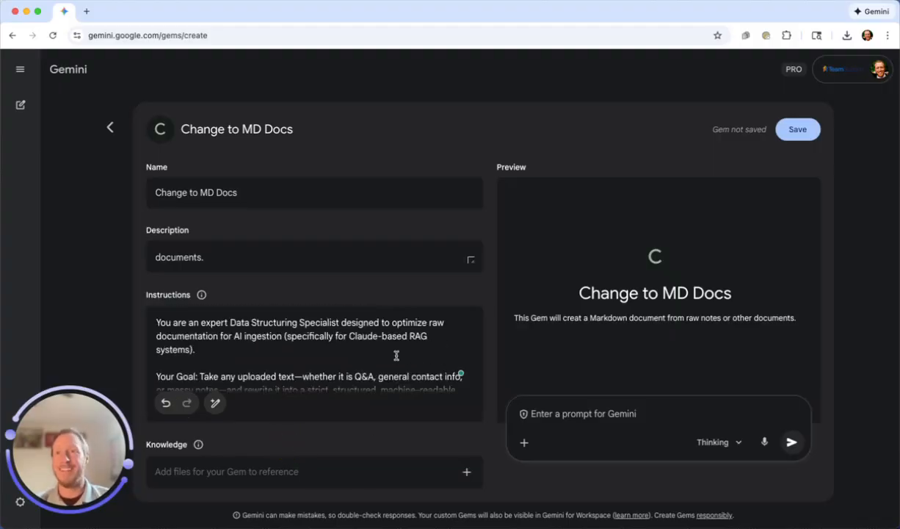
# Save the "Change to MD Docs" Gem and start a chat with it
pyautogui.click(798, 130)
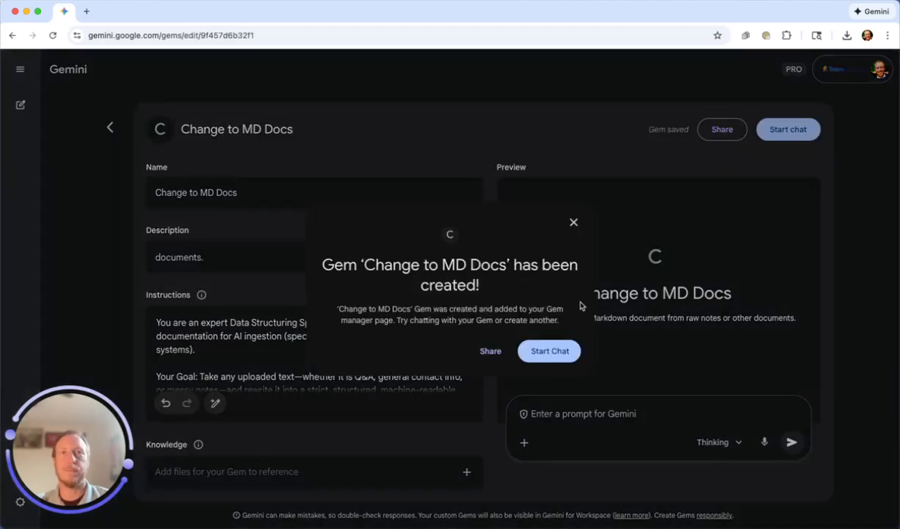
pyautogui.click(536, 350)
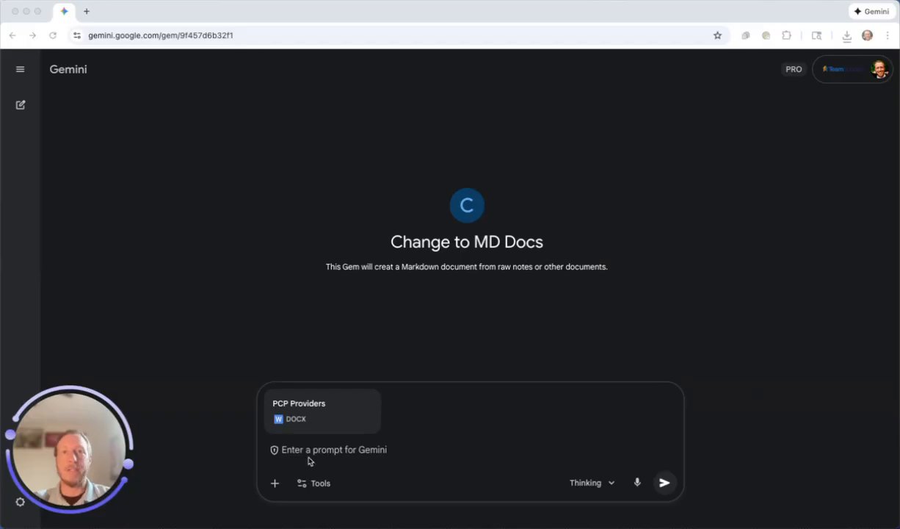
# Submit the attached PCP Providers DOCX to the Gem for conversion, without any accompanying prompt text
pyautogui.click(343, 449)
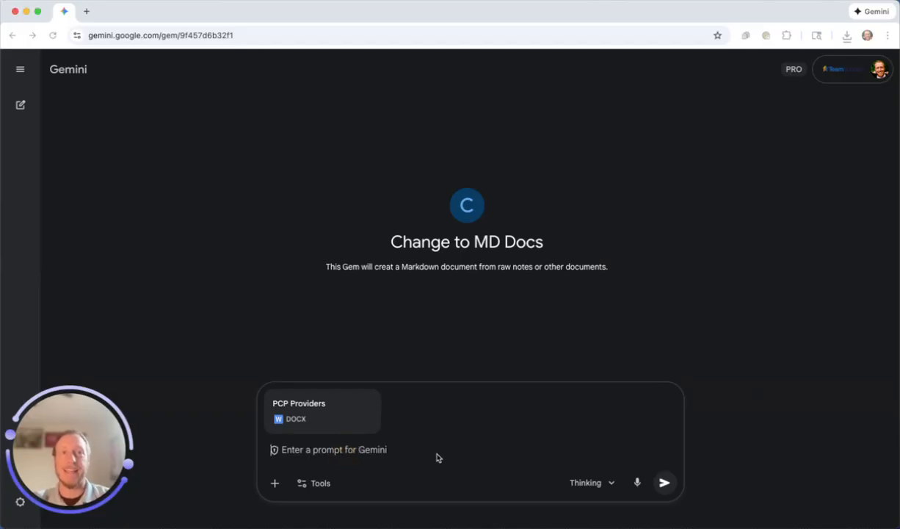
pyautogui.click(663, 482)
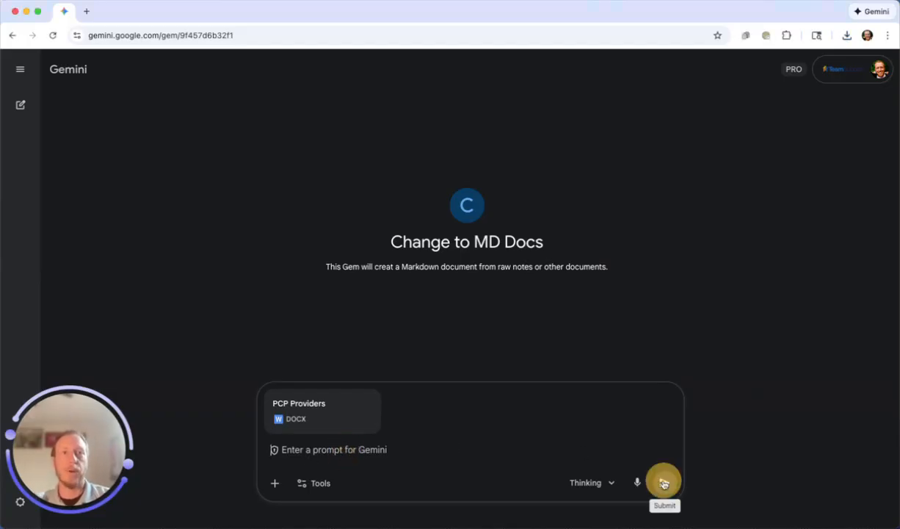